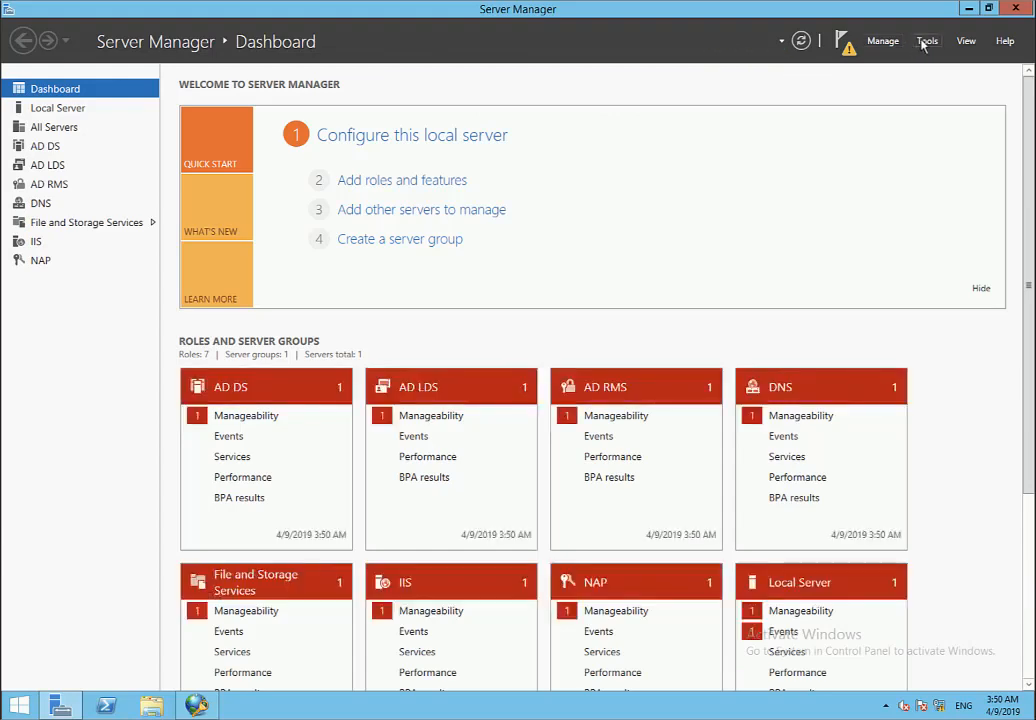
Step: Open Active Directory Users and Computers and check the ZDLab user and ZD_labs group in the Users container
left_click(925, 40)
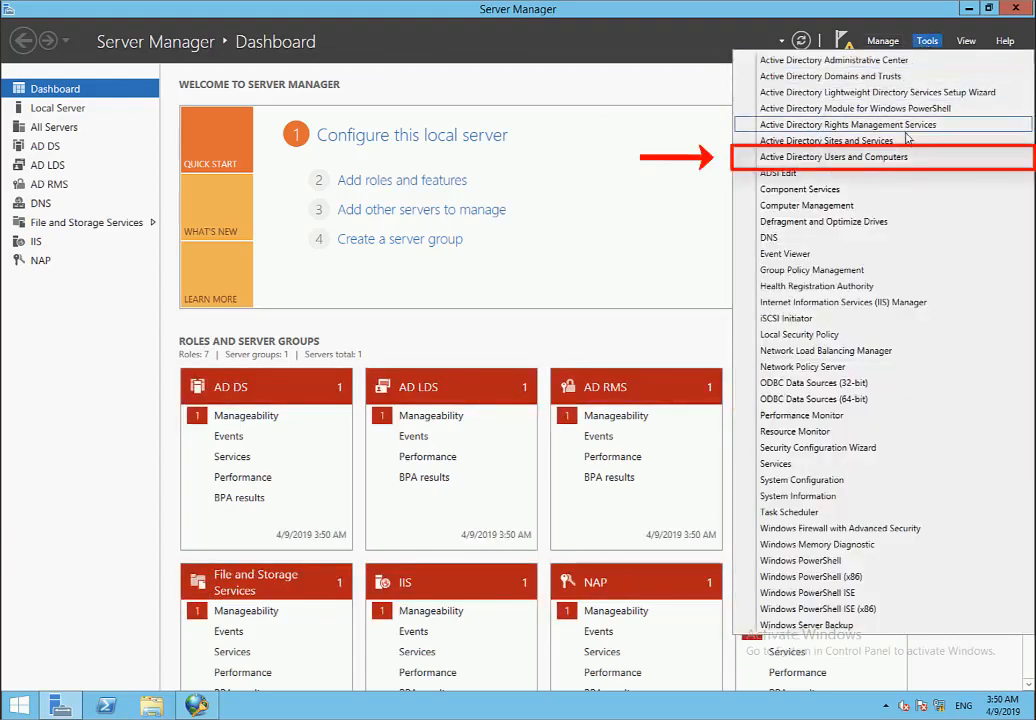
left_click(890, 157)
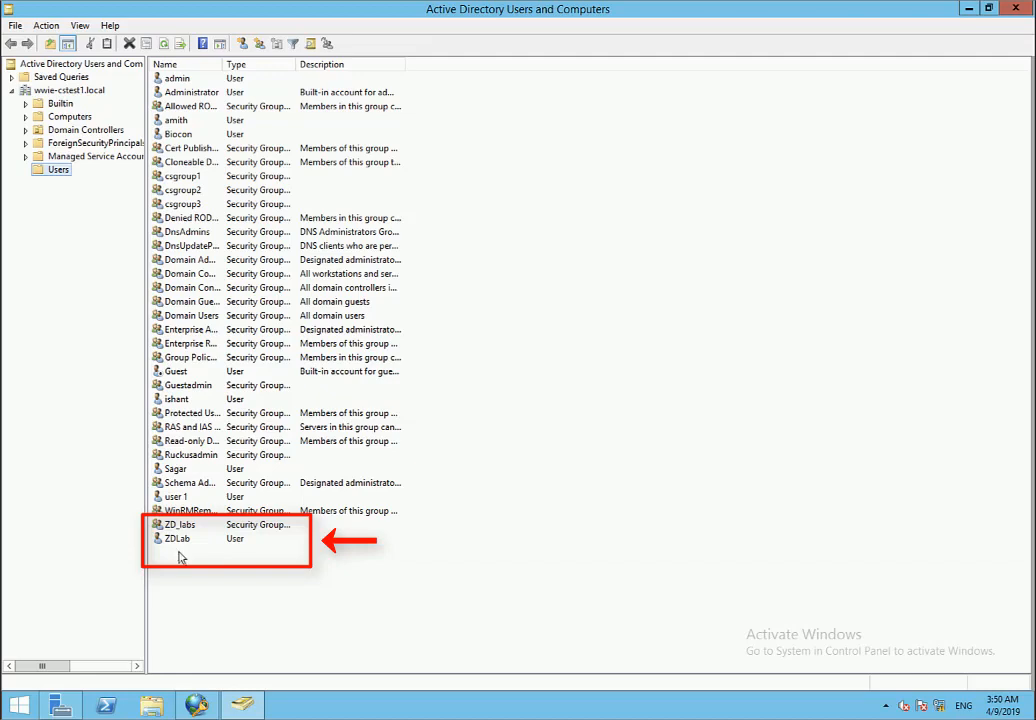
Step: Open Network Policy Server from Server Manager and show its list of RADIUS clients
left_click(60, 705)
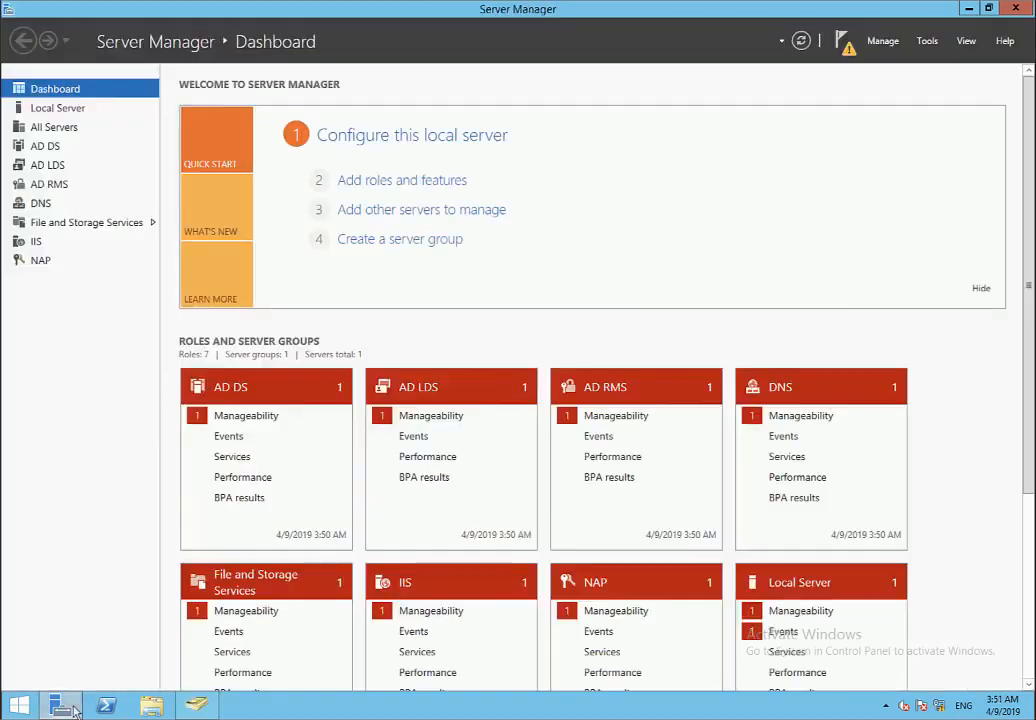
left_click(929, 43)
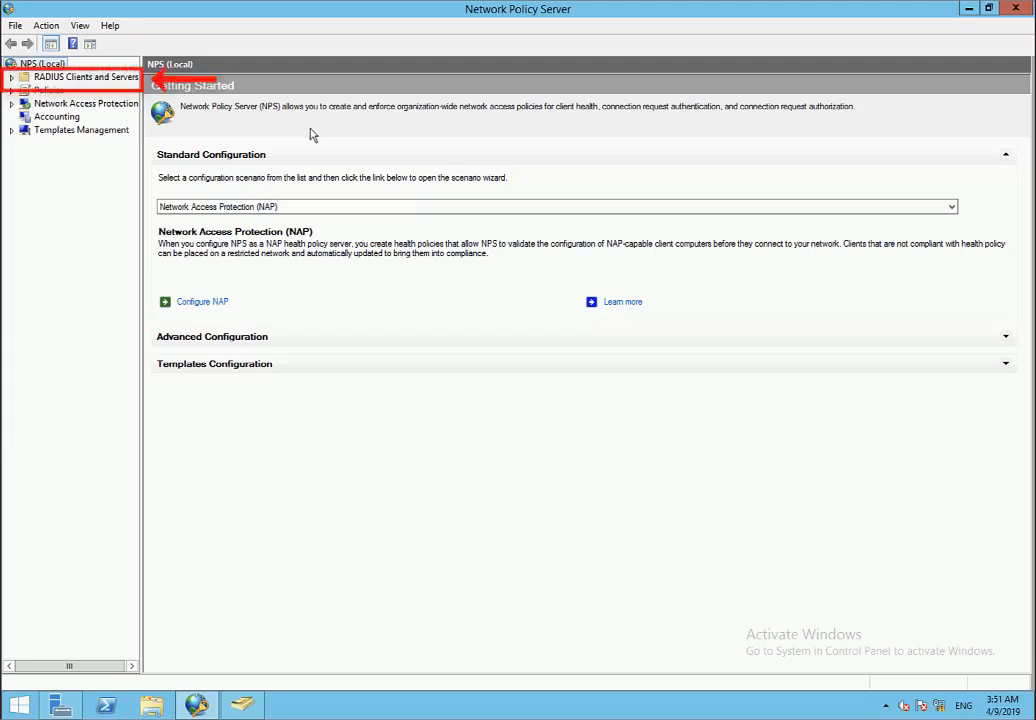
left_click(100, 78)
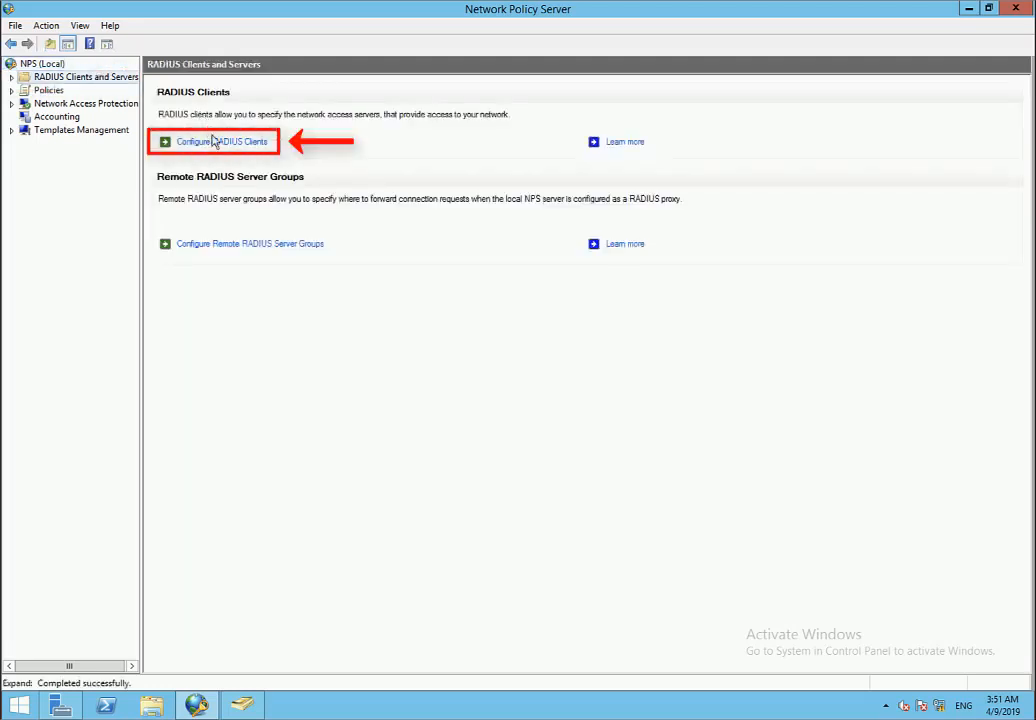
left_click(215, 147)
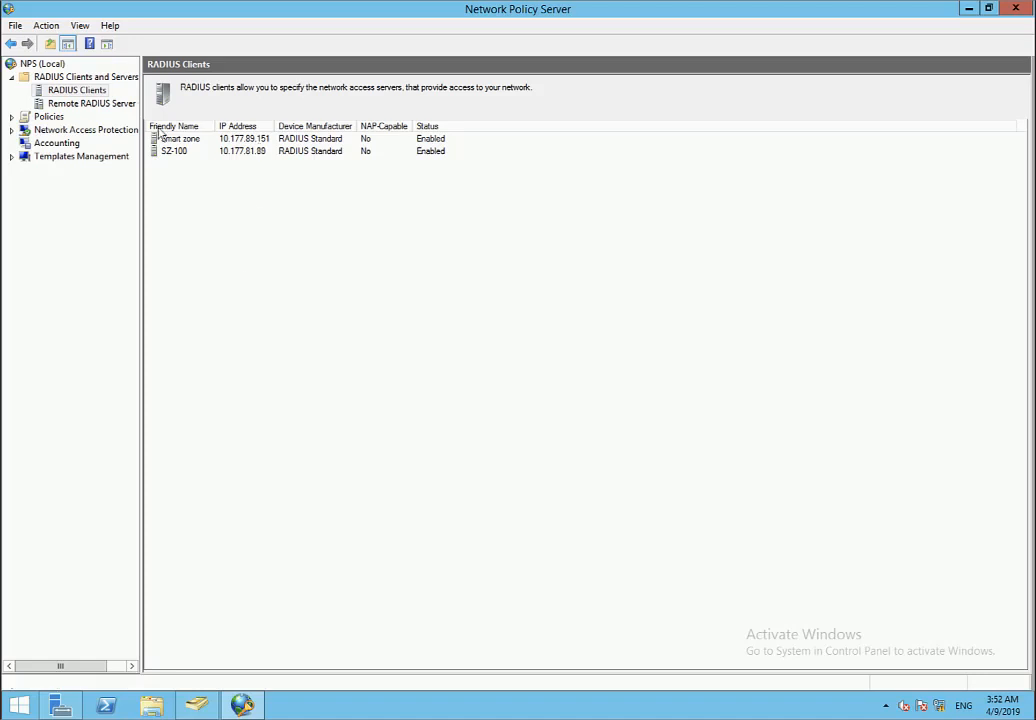
Step: Add a RADIUS client with friendly name ZD LDAP, address 10.177.81.42 and a manually entered shared secret
right_click(100, 93)
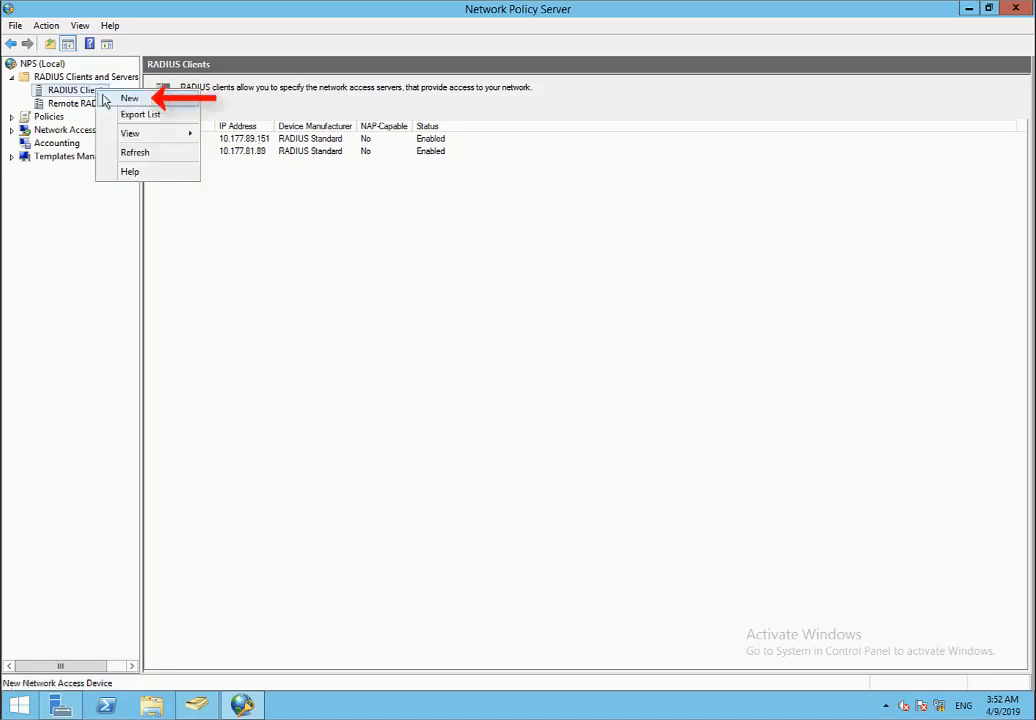
left_click(112, 99)
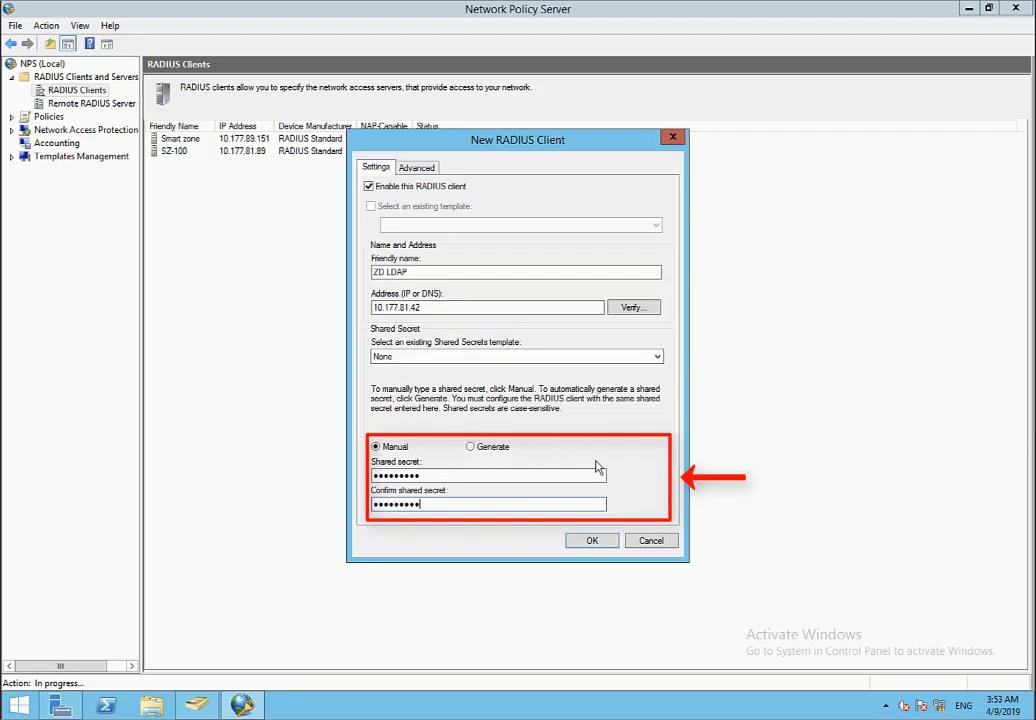
left_click(592, 540)
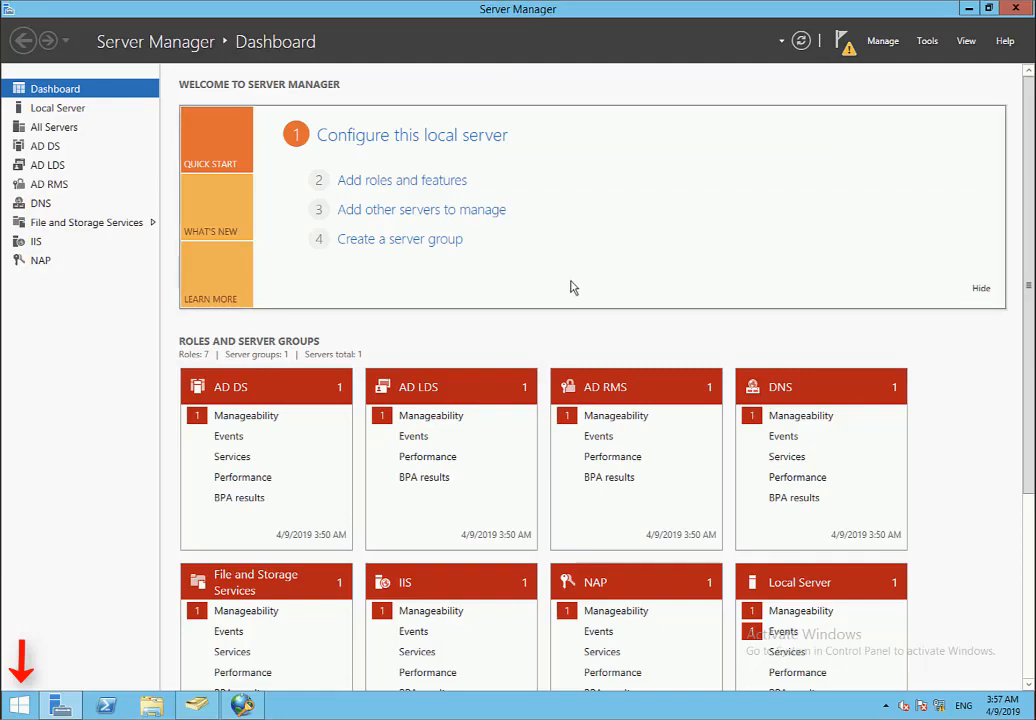
Step: Search the server for ldp and launch the Ldp tool
left_click(18, 703)
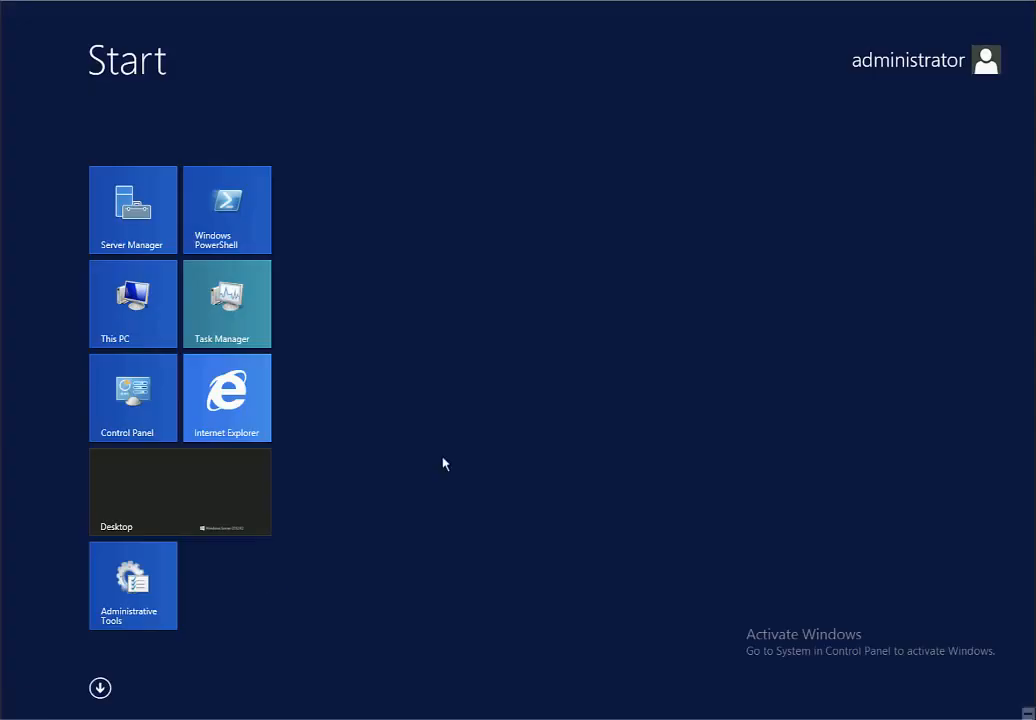
type("ldp")
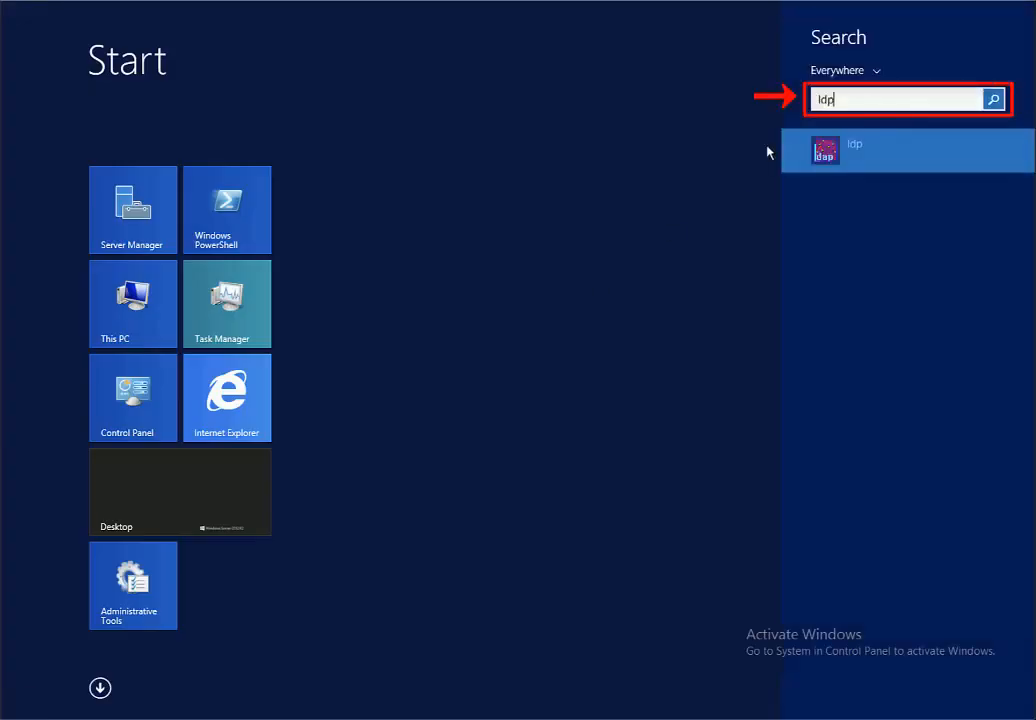
left_click(920, 168)
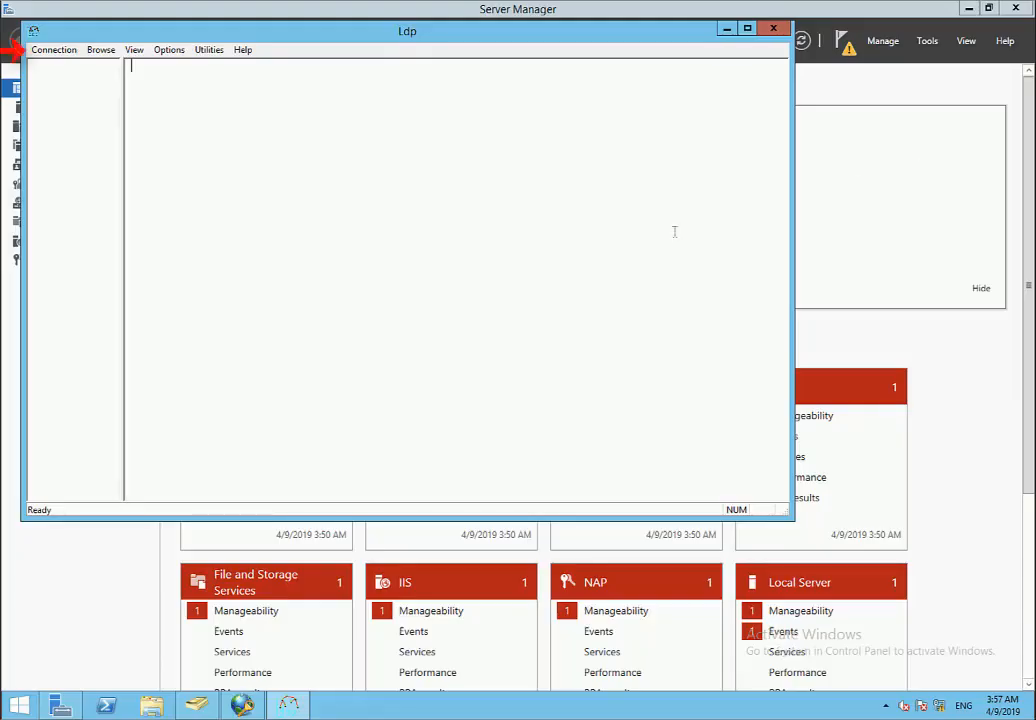
Step: Connect Ldp to the LDAP server 10.177.89.102 on port 389, without SSL
left_click(72, 50)
left_click(90, 66)
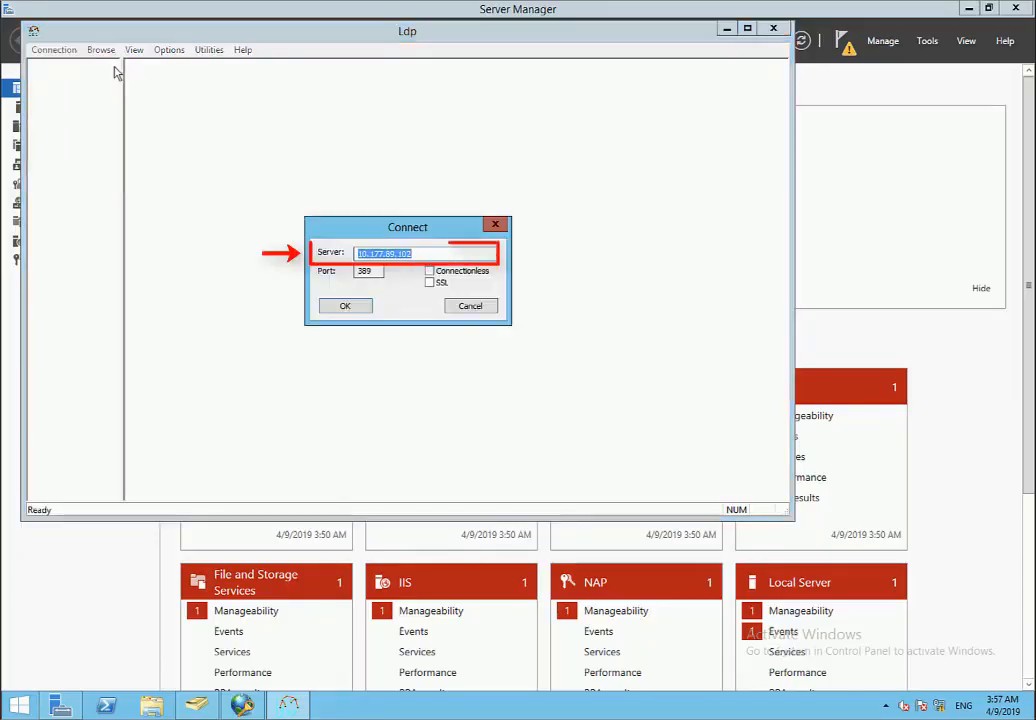
left_click(362, 306)
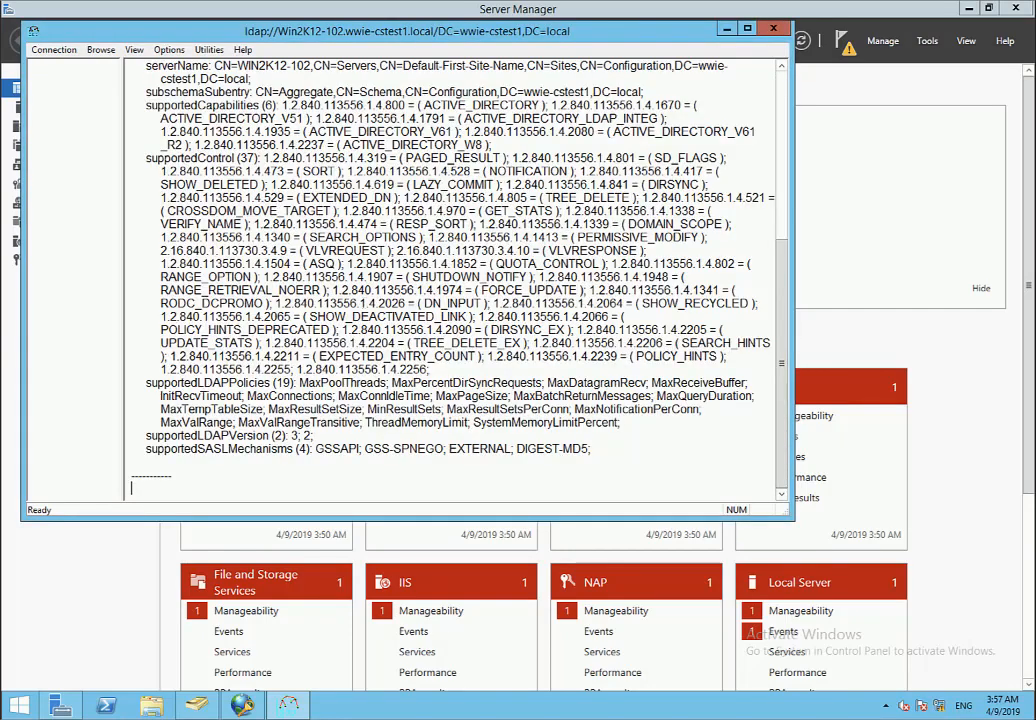
Step: Maximize the Ldp window and open the Bind dialog for the connected server
left_click(747, 28)
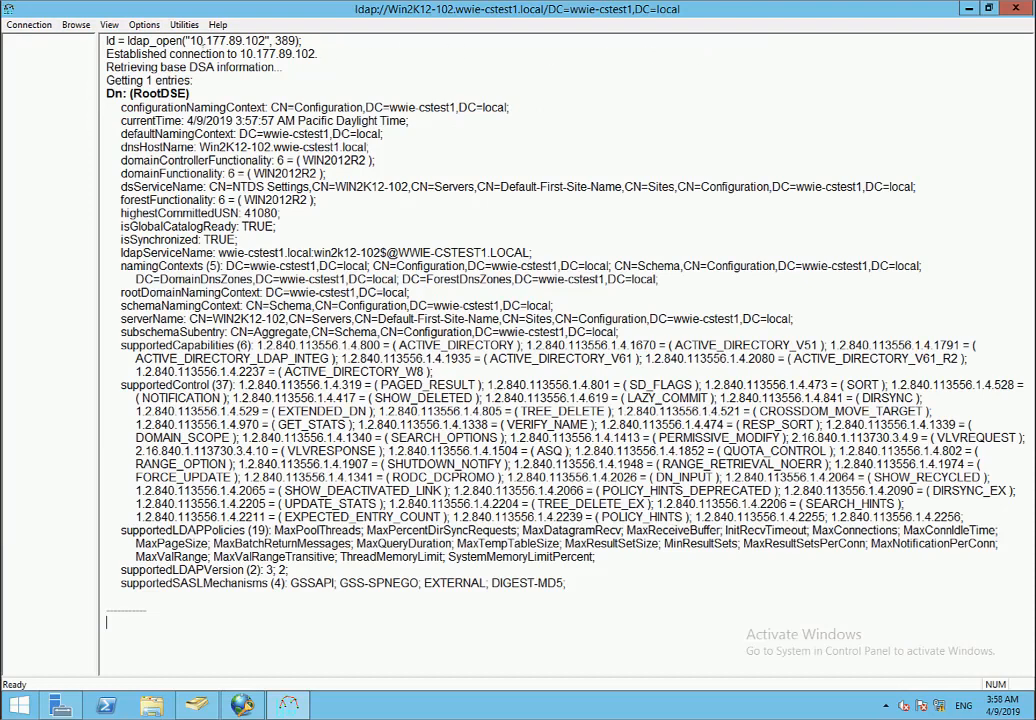
left_click(42, 26)
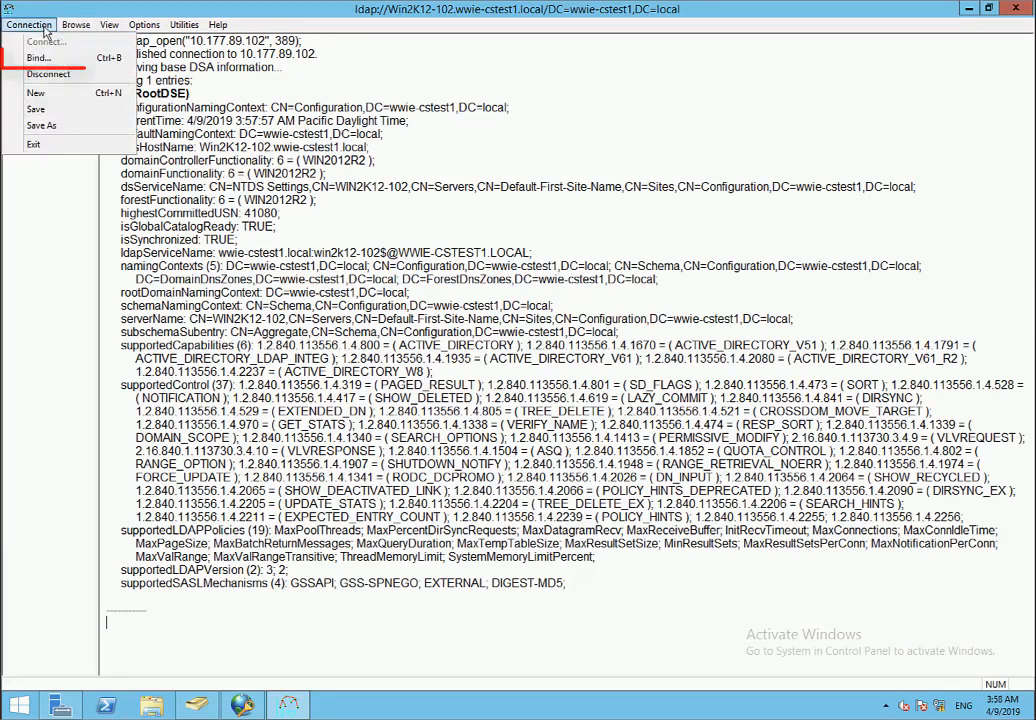
left_click(40, 57)
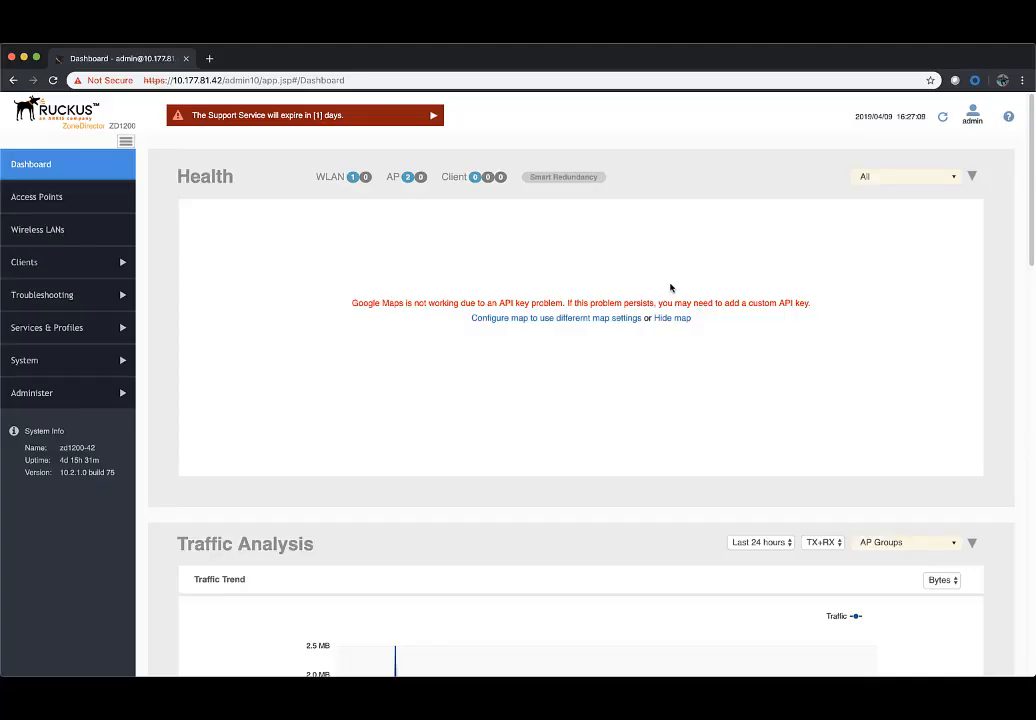
Step: In the ZoneDirector web interface, add LDAP server LDAP at 10.177.89.102, port 389, base DN DC=wwie-cstest1,DC=local, with admin DN and password, attribute sAMAccountName and filter objectClass=*
left_click(122, 330)
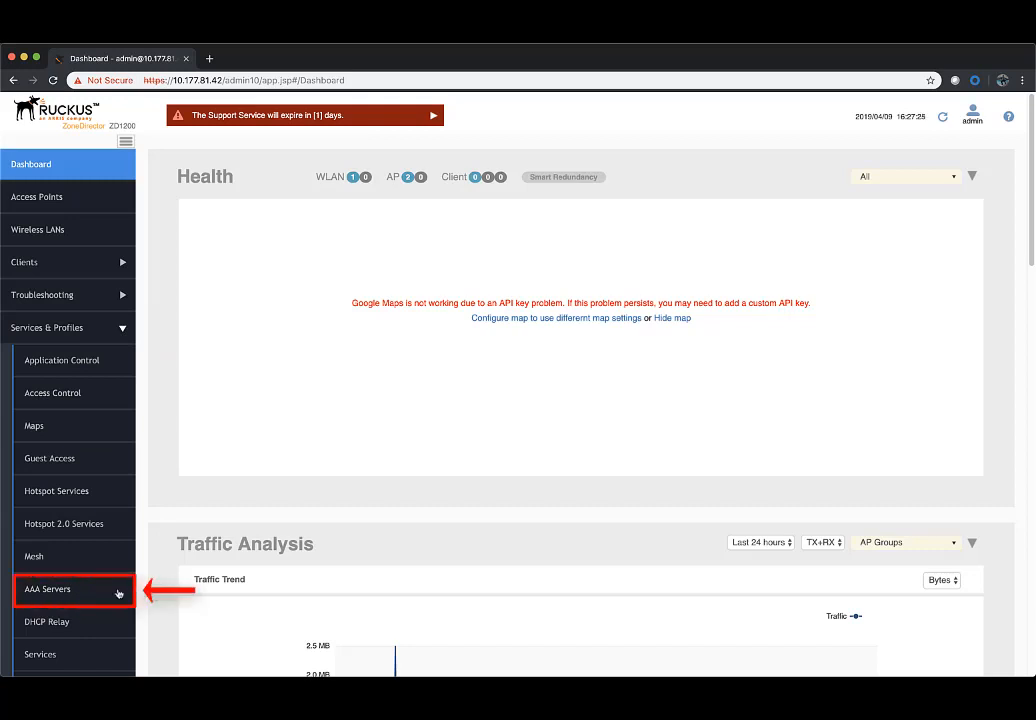
left_click(118, 592)
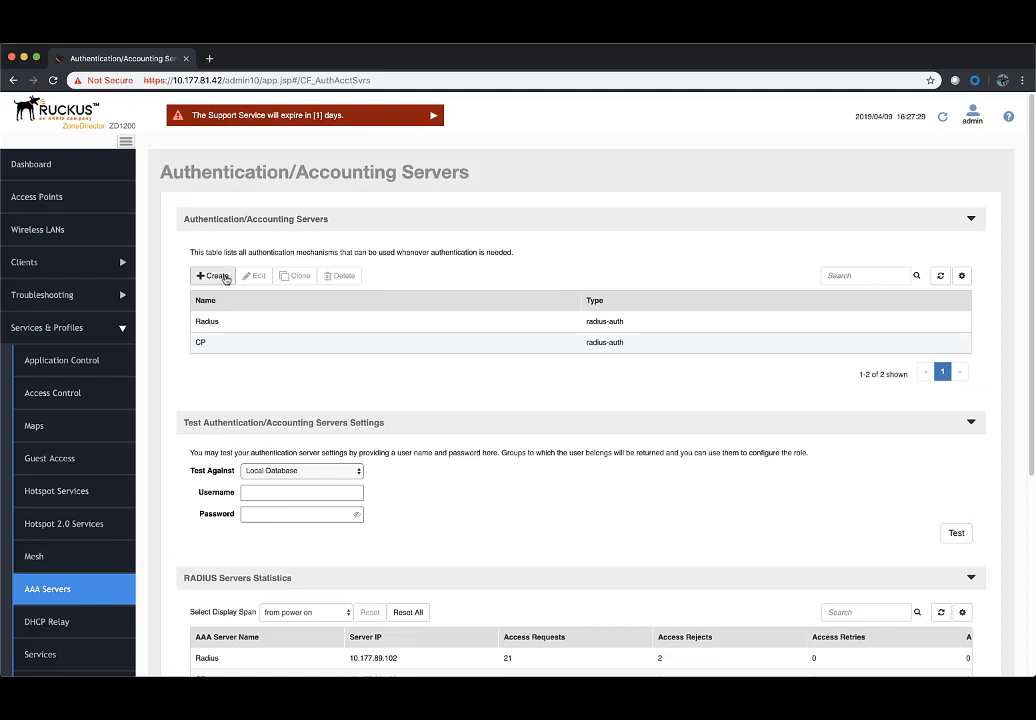
left_click(225, 279)
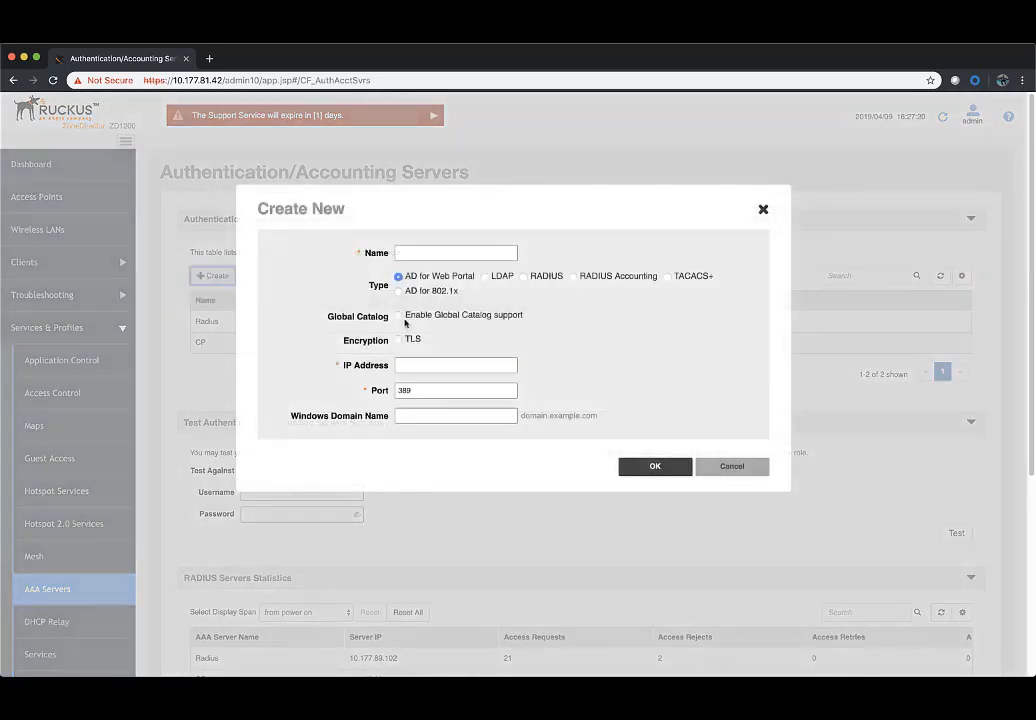
left_click(430, 254)
type("LDA")
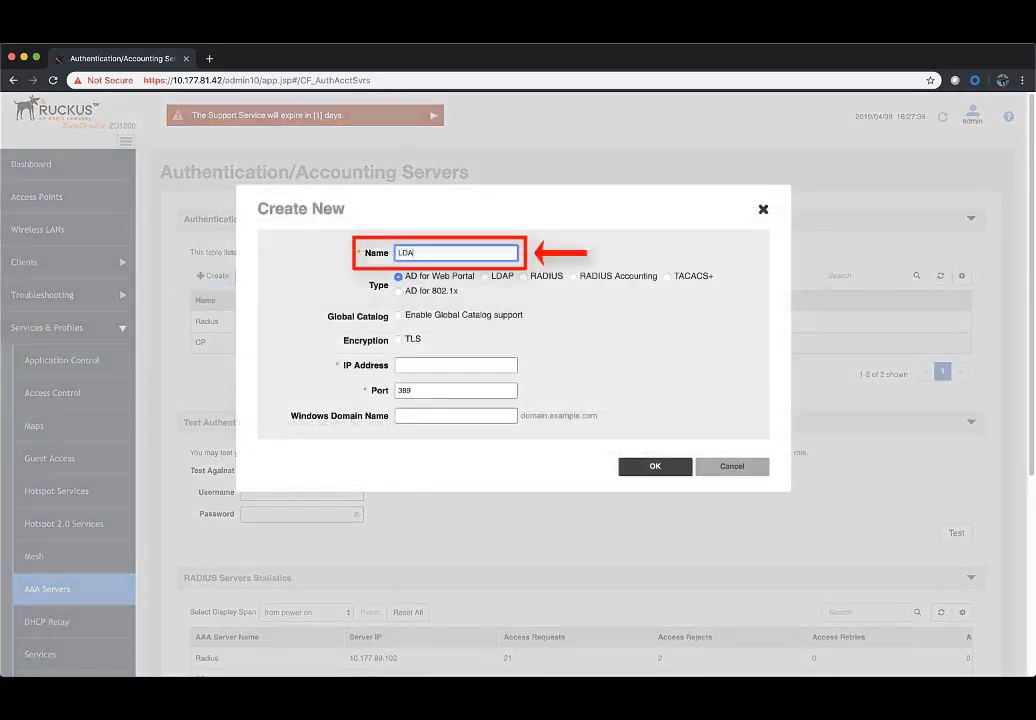
type("P")
left_click(479, 278)
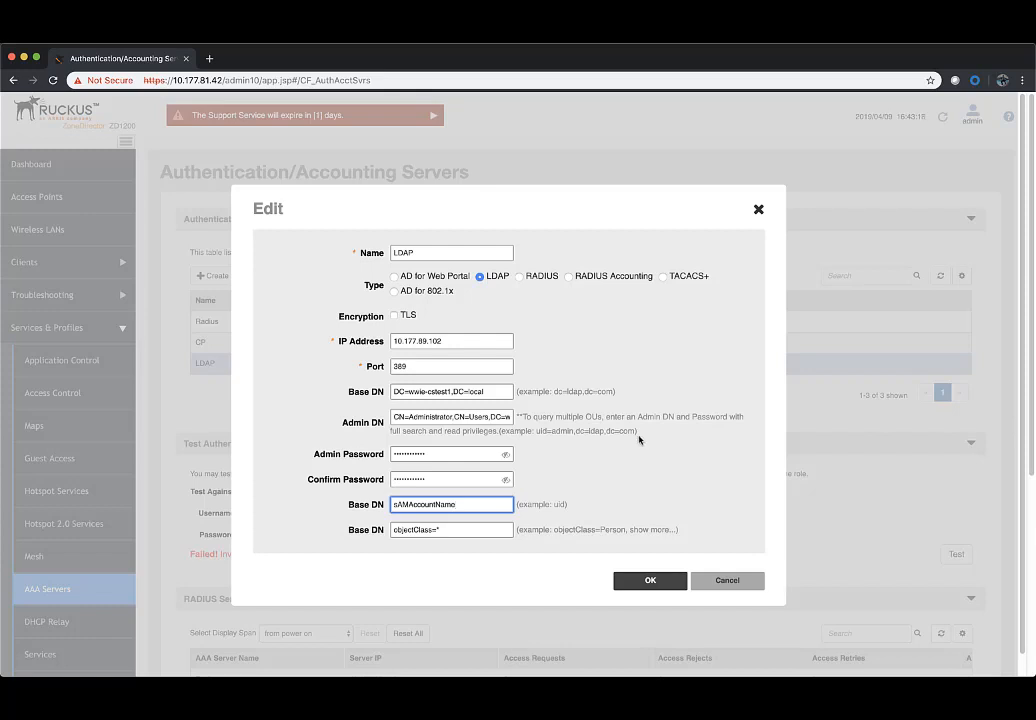
left_click(650, 583)
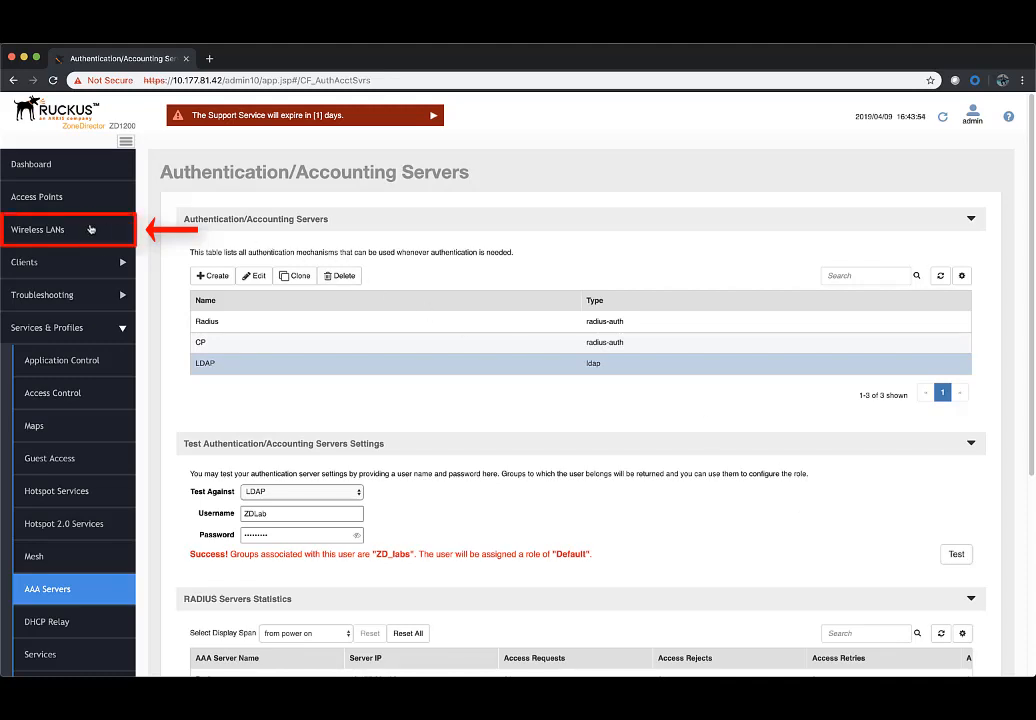
Step: Start a new wireless LAN with the name and ESSID LDAPWLAN
left_click(90, 229)
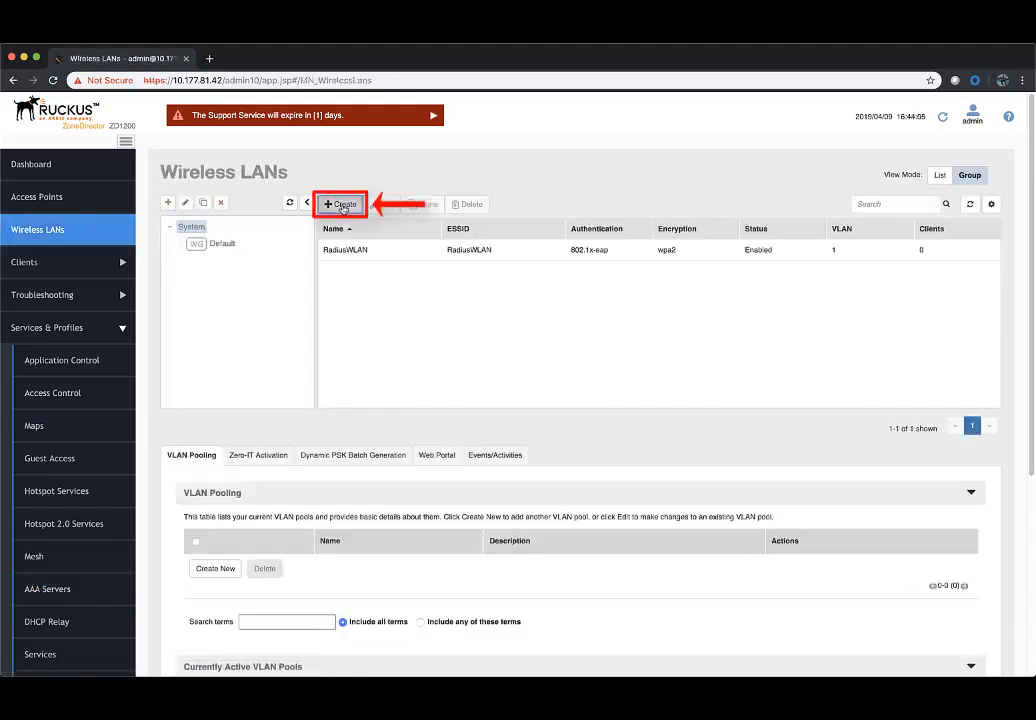
left_click(343, 206)
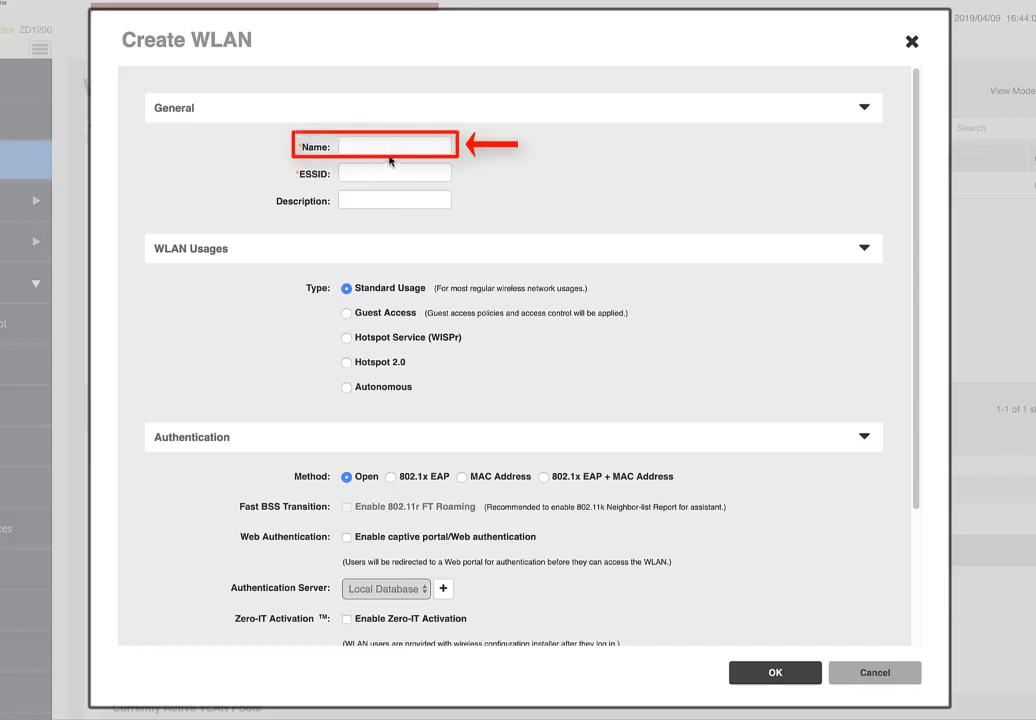
left_click(390, 151)
type("LDAPWLAN")
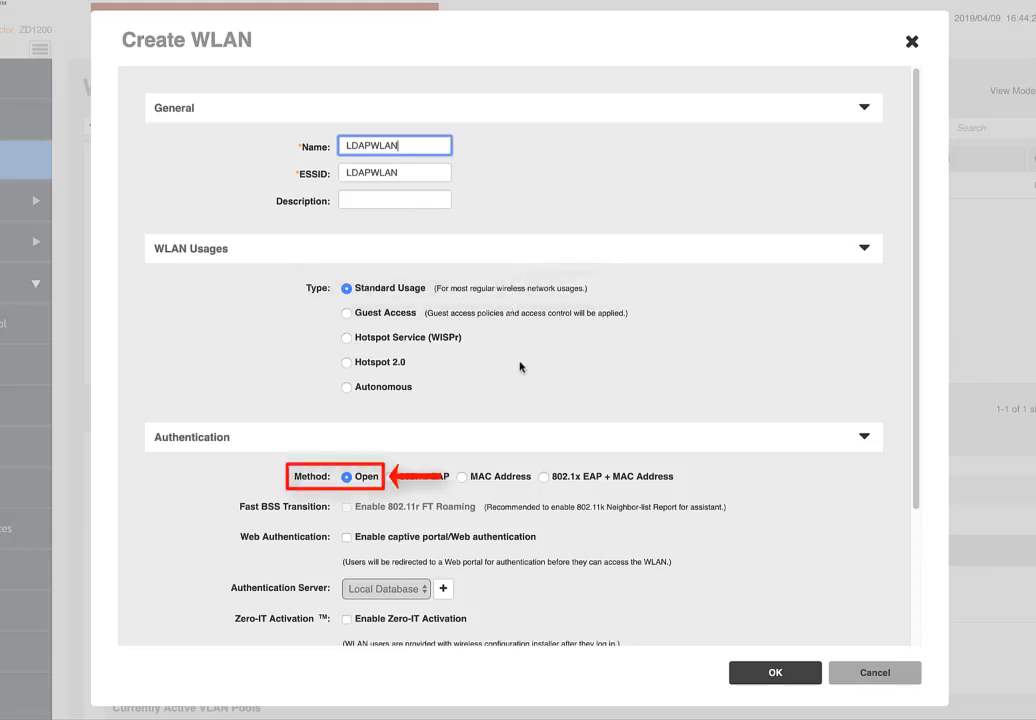
Step: Enable captive portal/Web authentication for the new WLAN with LDAP as authentication server, and expand its advanced options
left_click(349, 540)
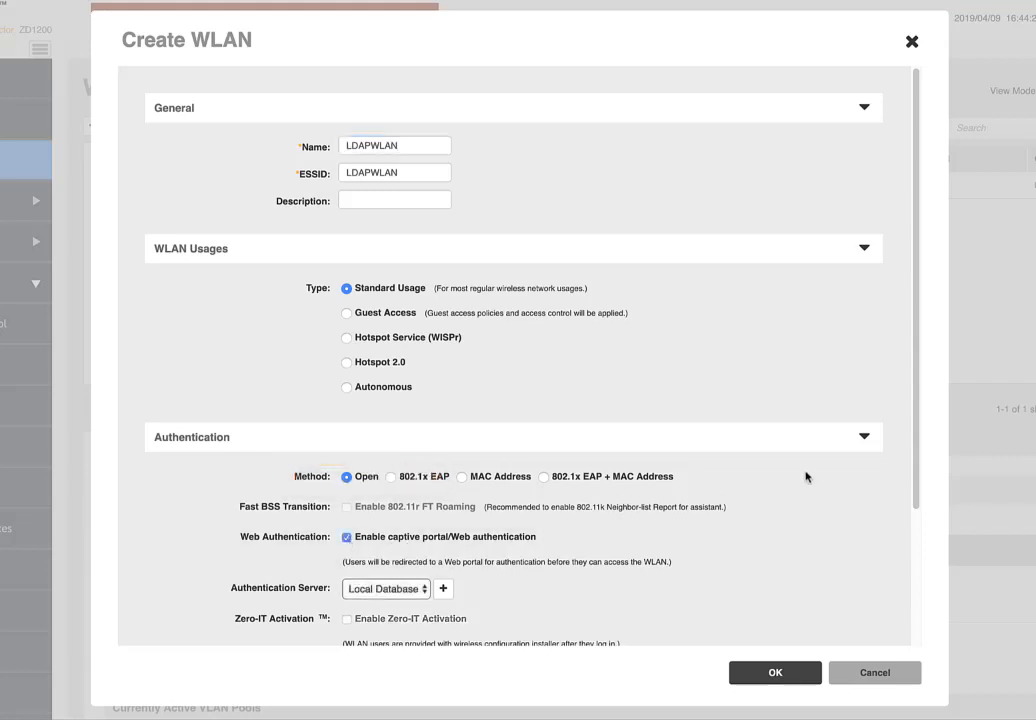
left_click(423, 590)
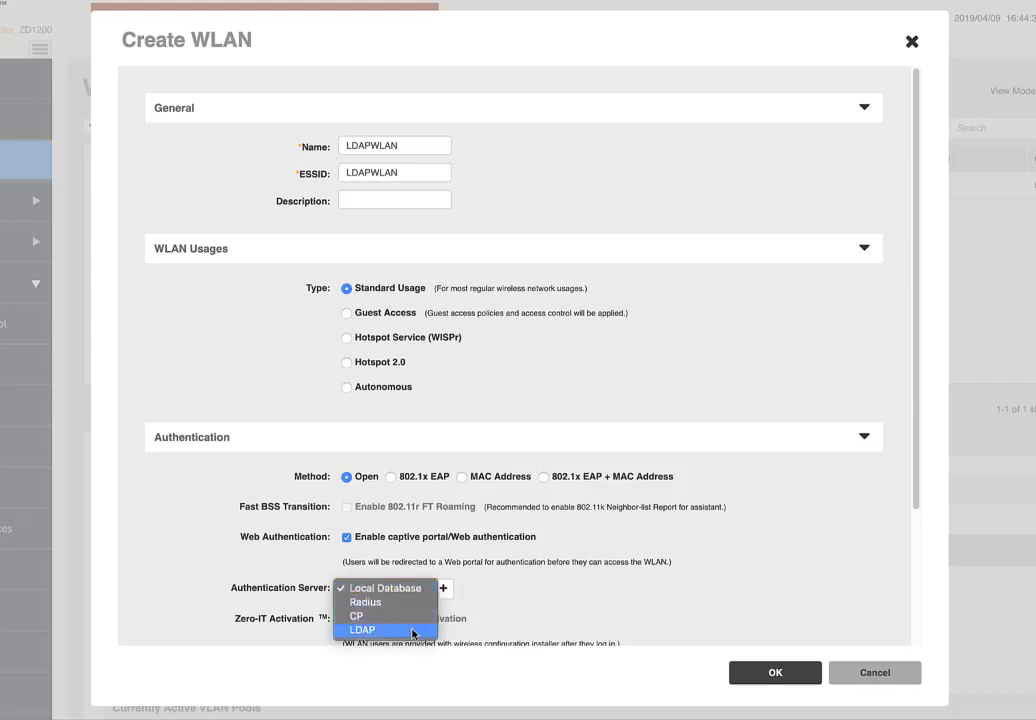
left_click(412, 630)
scroll(628, 565, "down", 5)
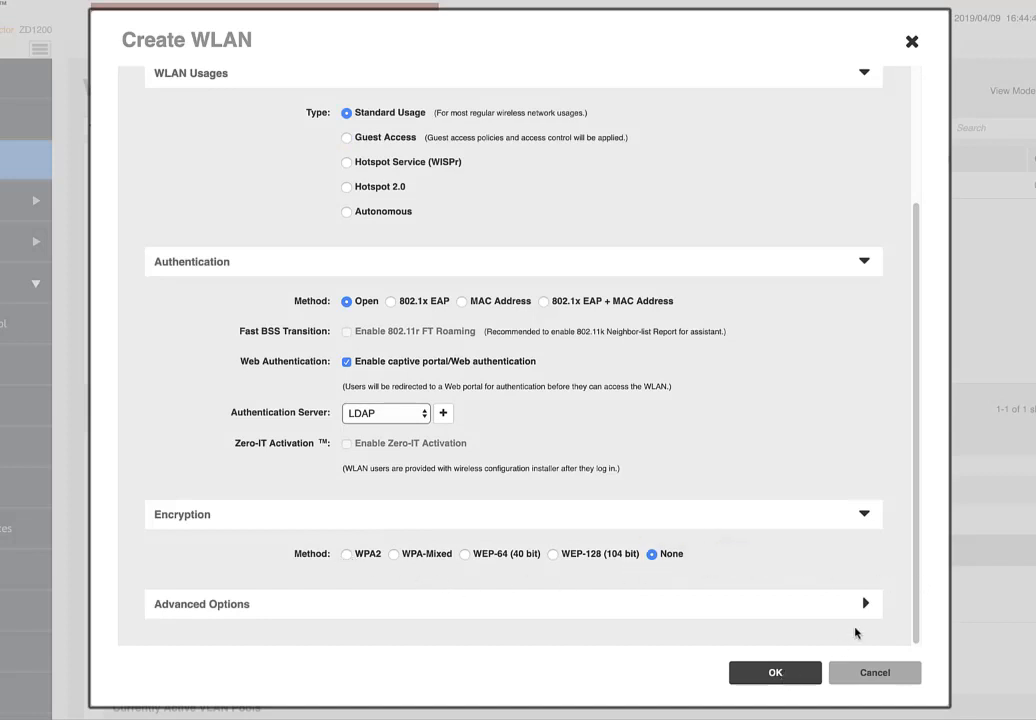
left_click(866, 608)
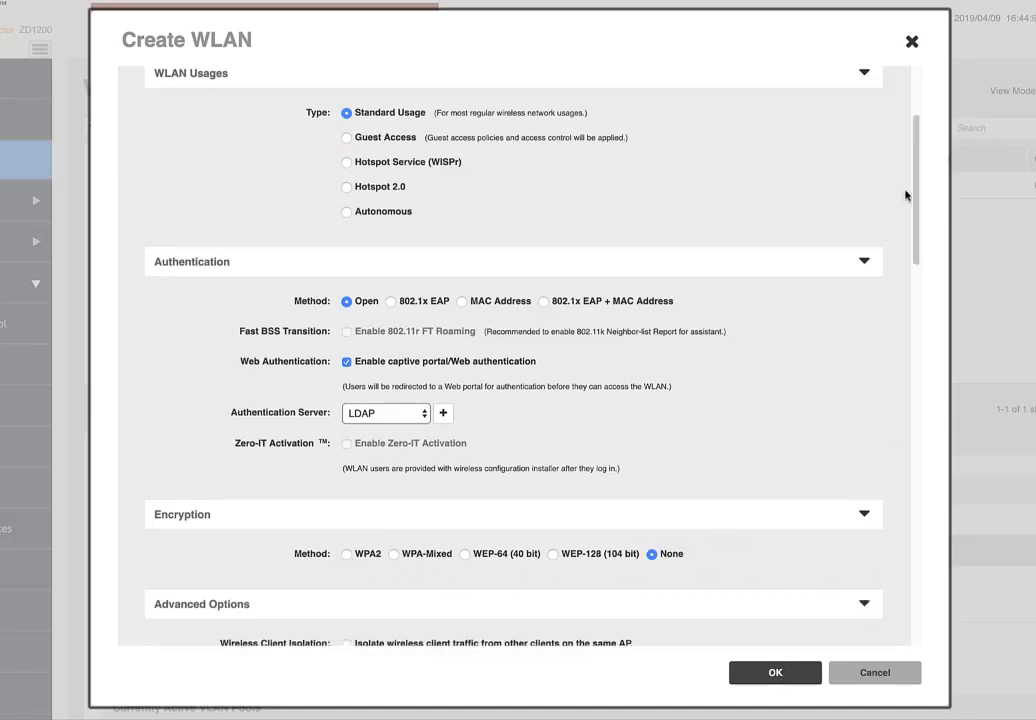
left_click_drag(913, 193, 405, 400)
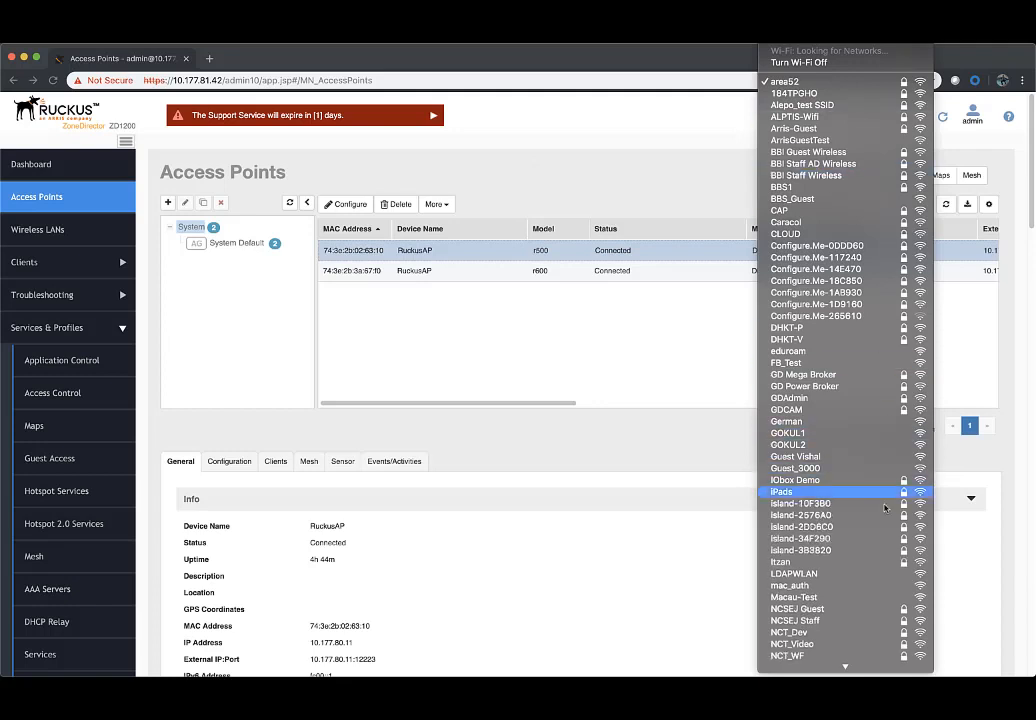
Step: Join the LDAPWLAN wireless network and continue past the certificate warning to the login portal
scroll(885, 515, "down", 1)
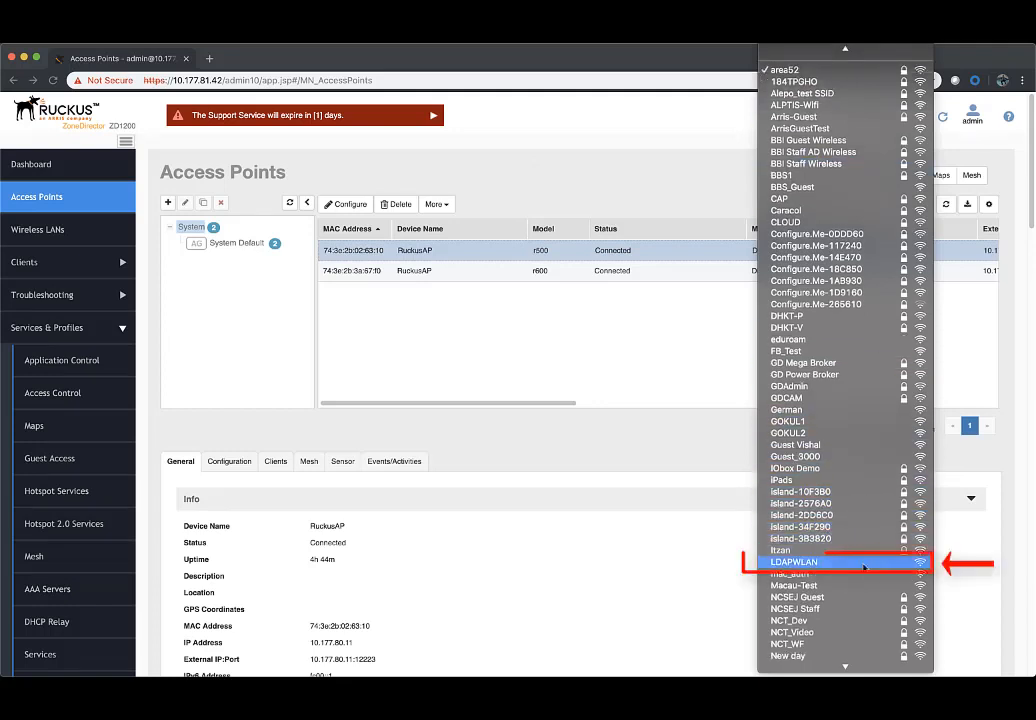
left_click(864, 563)
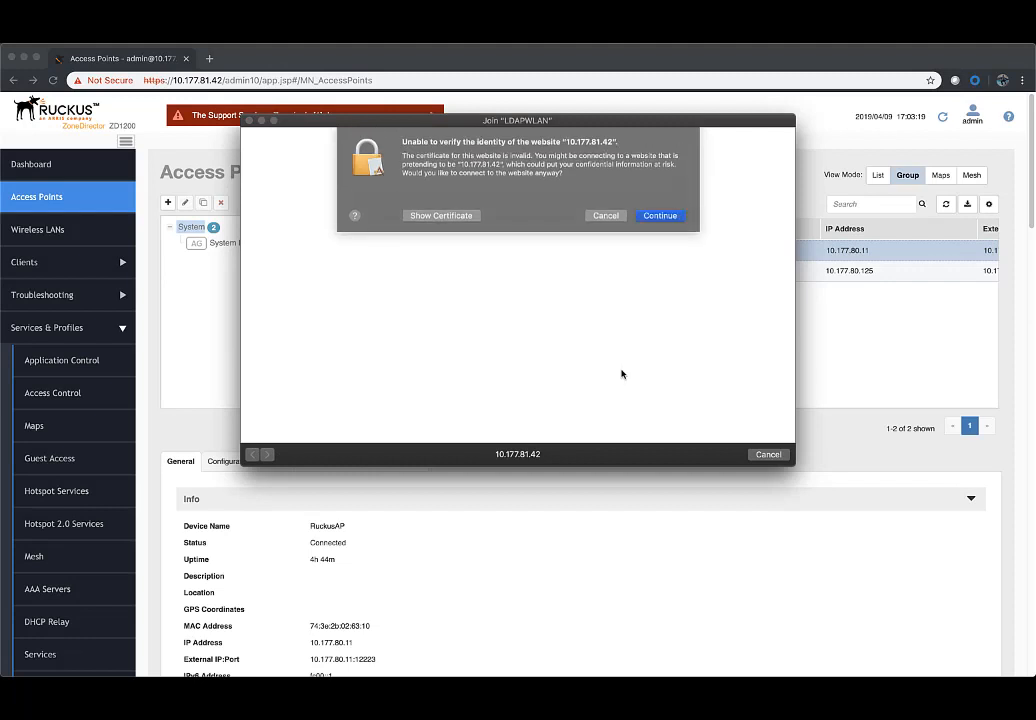
left_click(657, 216)
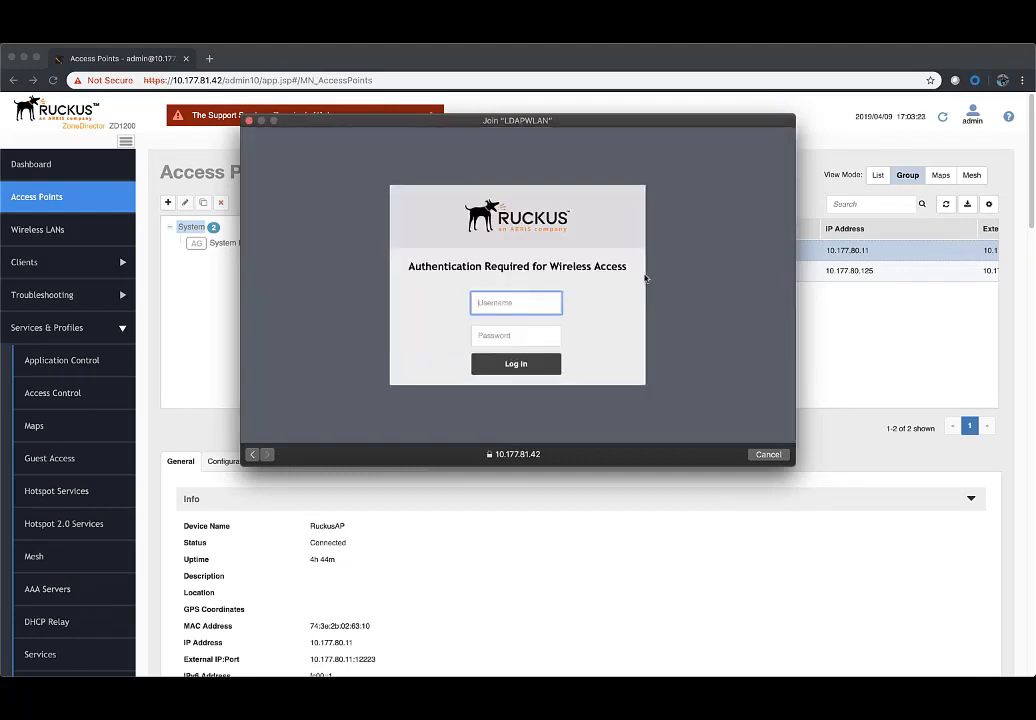
Step: Log in to the wireless access portal as ZDLab with the account password and close the portal window
type("Z")
key("Tab")
type("*********")
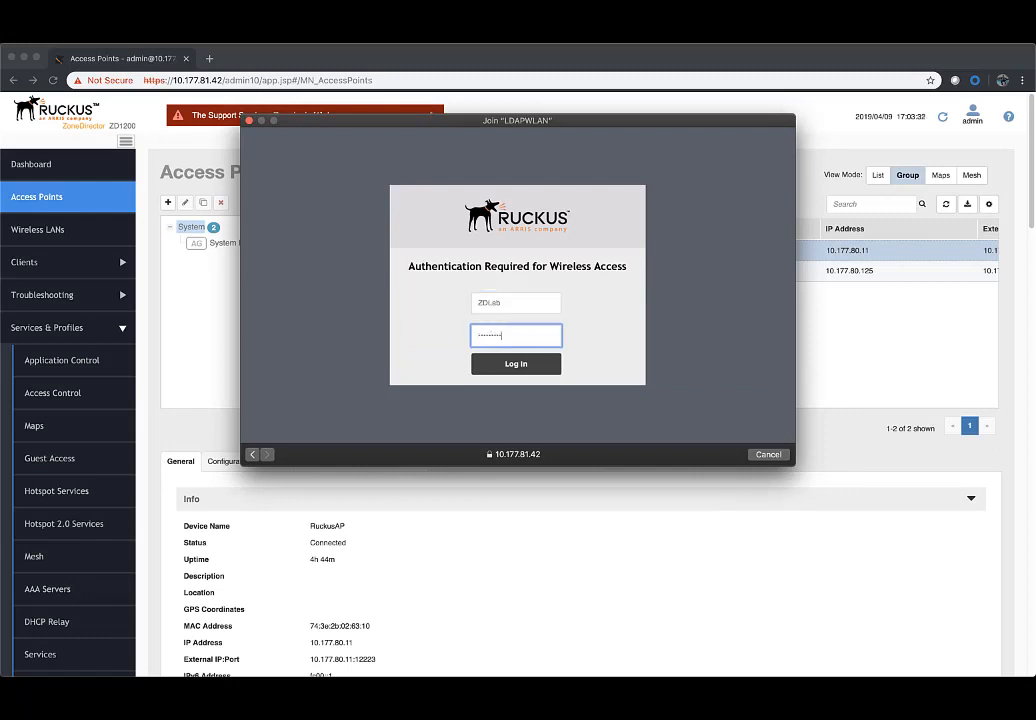
left_click(545, 366)
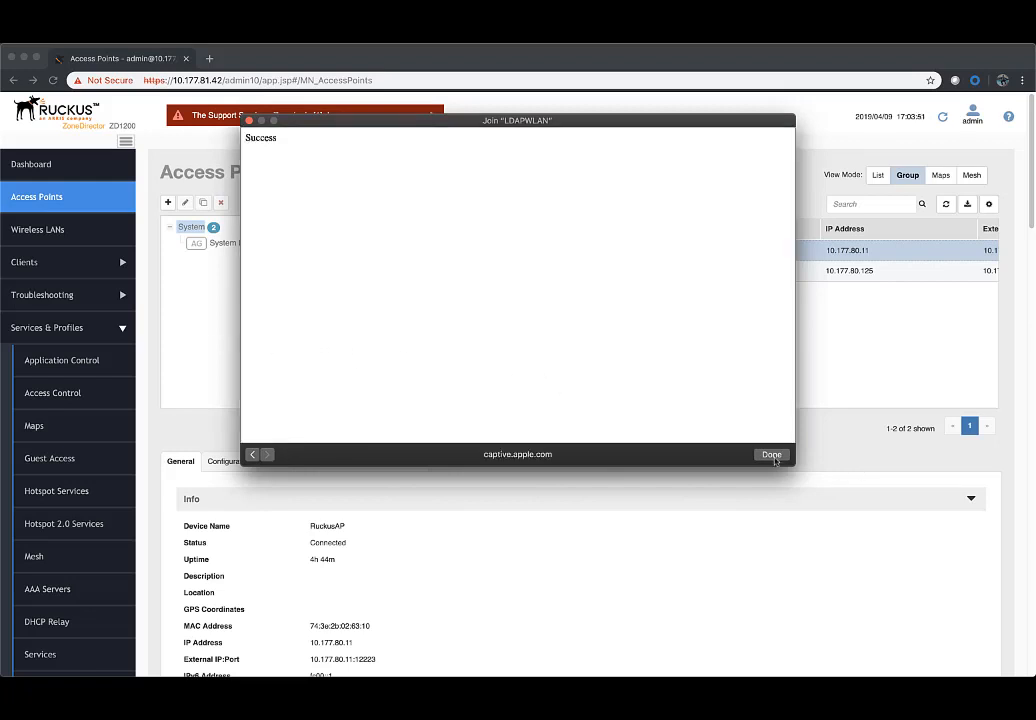
left_click(769, 454)
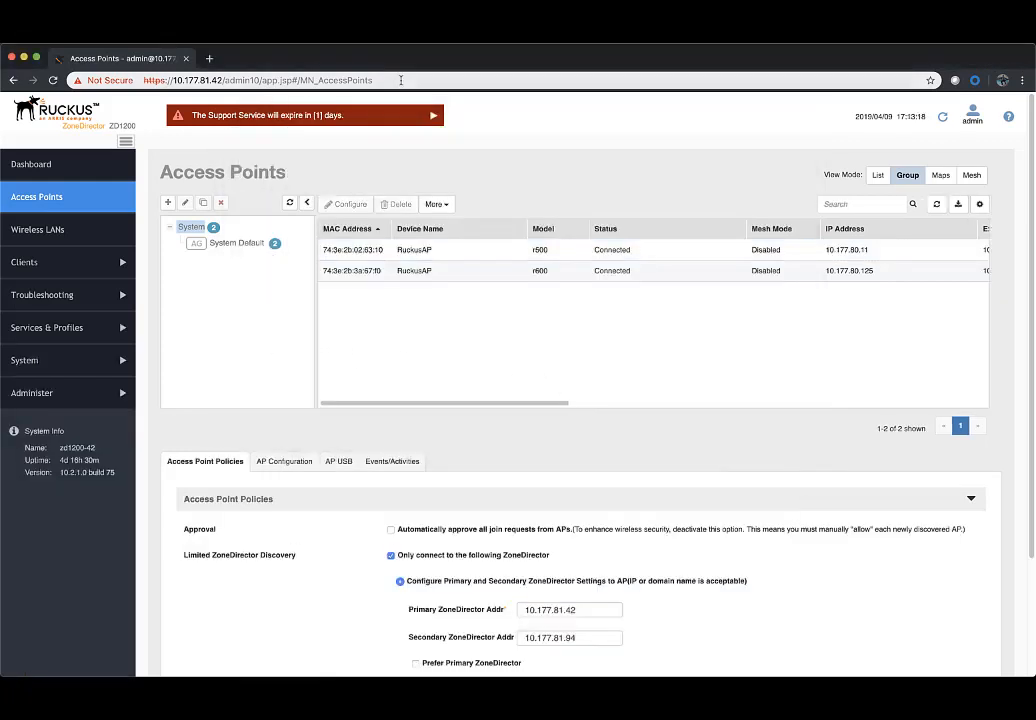
Step: Open google.com in the browser to test internet access over the LDAPWLAN network
left_click(401, 80)
type("google.com")
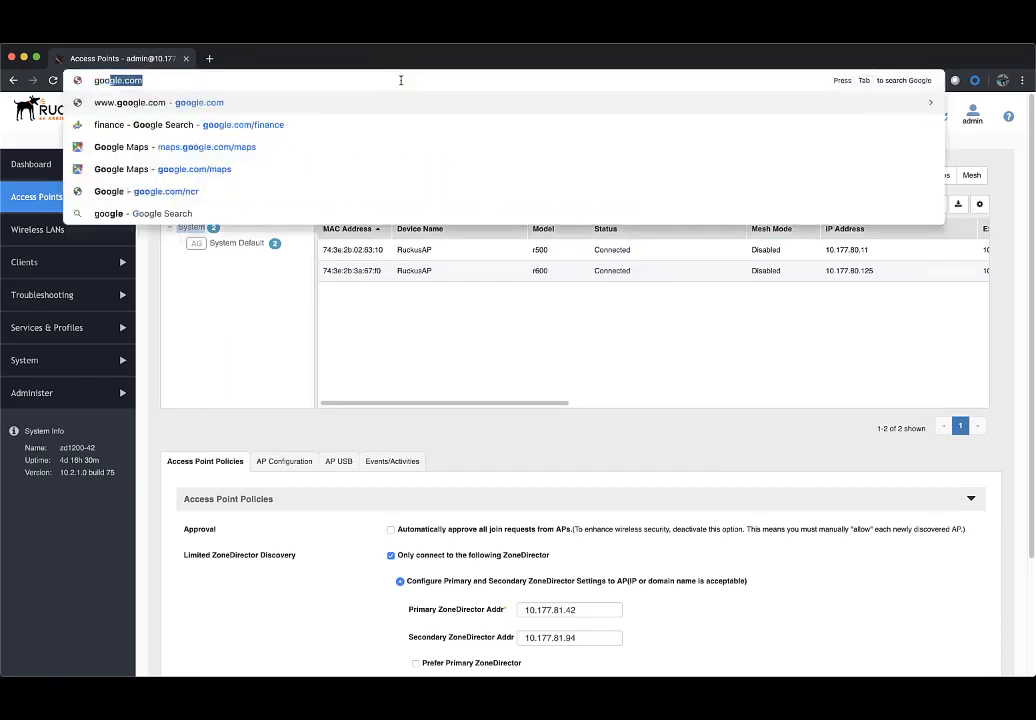
key("Return")
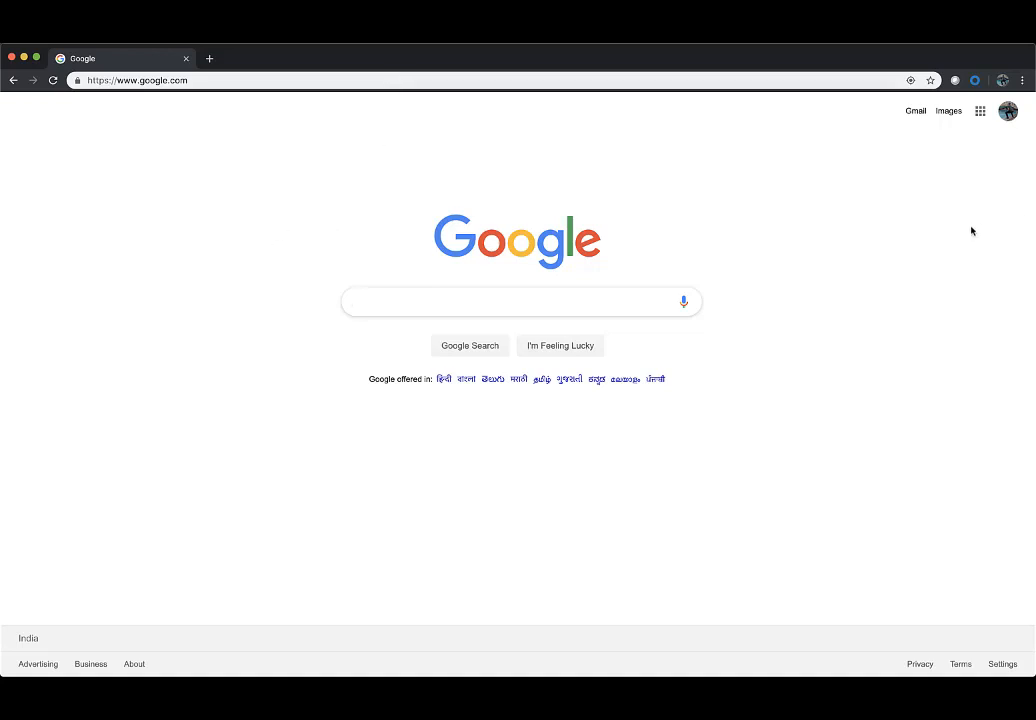
Step: Return to the ZoneDirector web interface and check the connected wireless client's user, WLAN, authorization status and authentication method
left_click(13, 81)
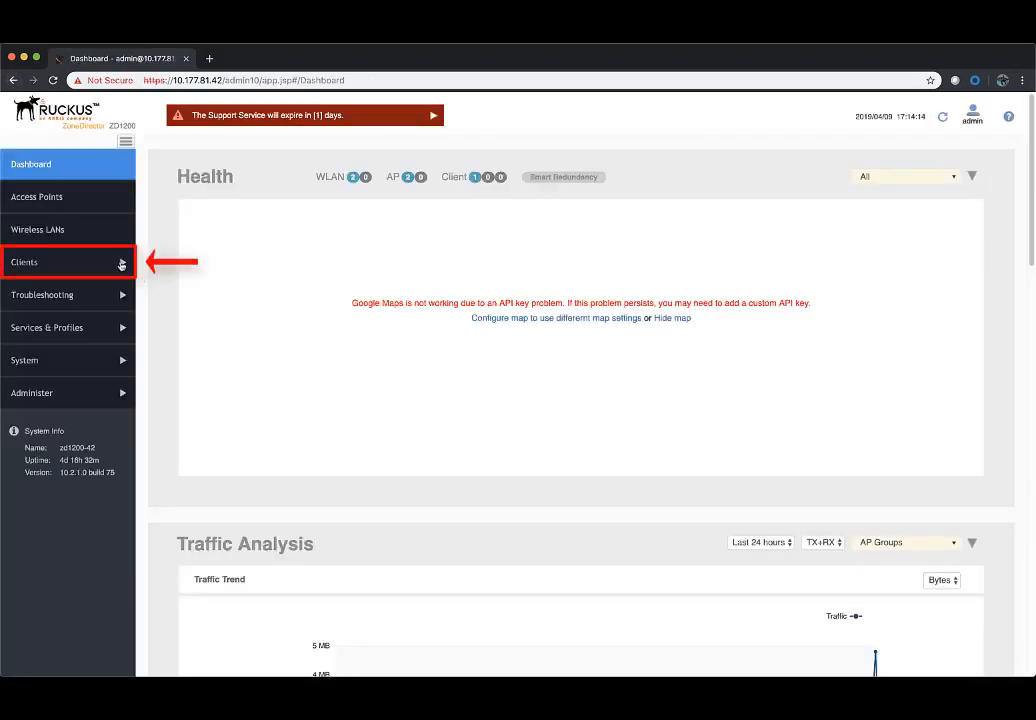
left_click(121, 264)
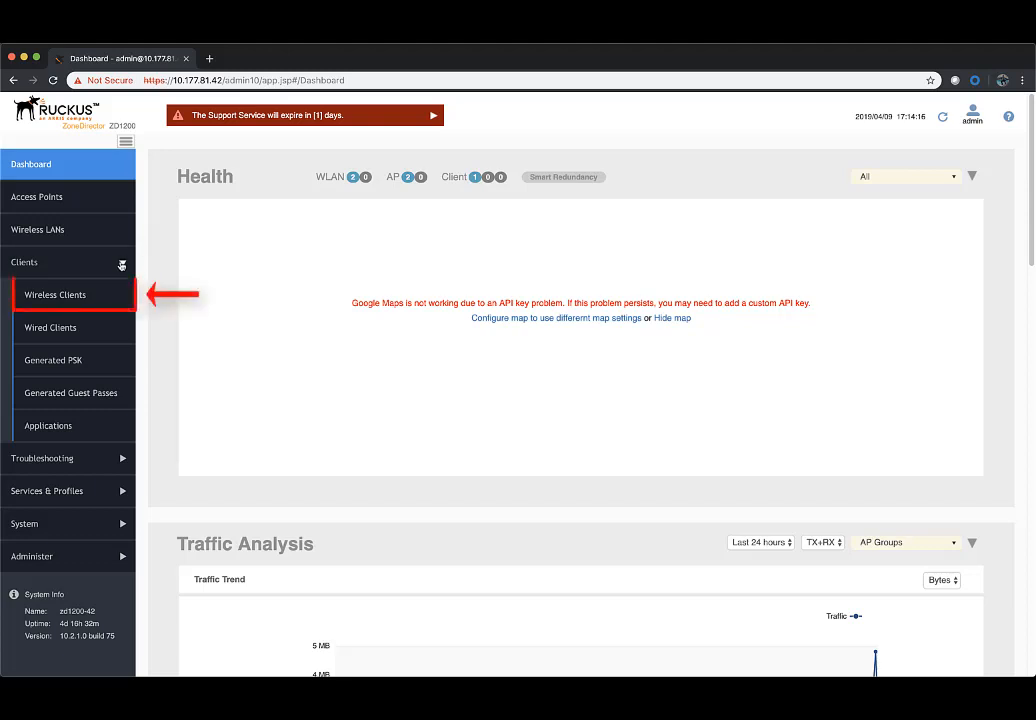
left_click(110, 298)
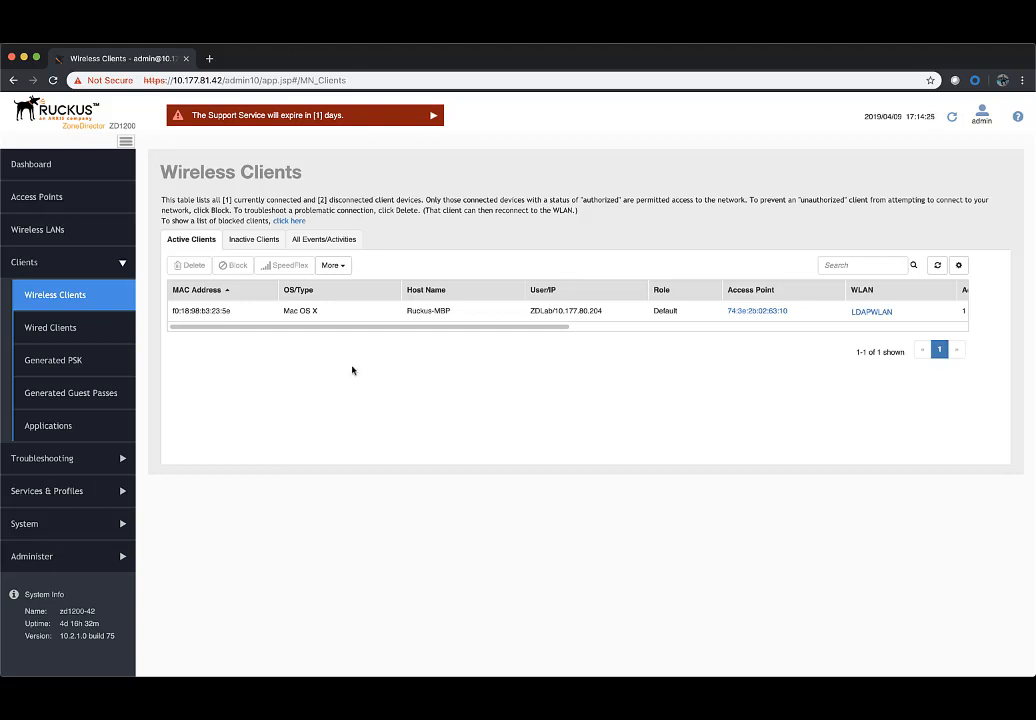
left_click_drag(370, 327, 810, 348)
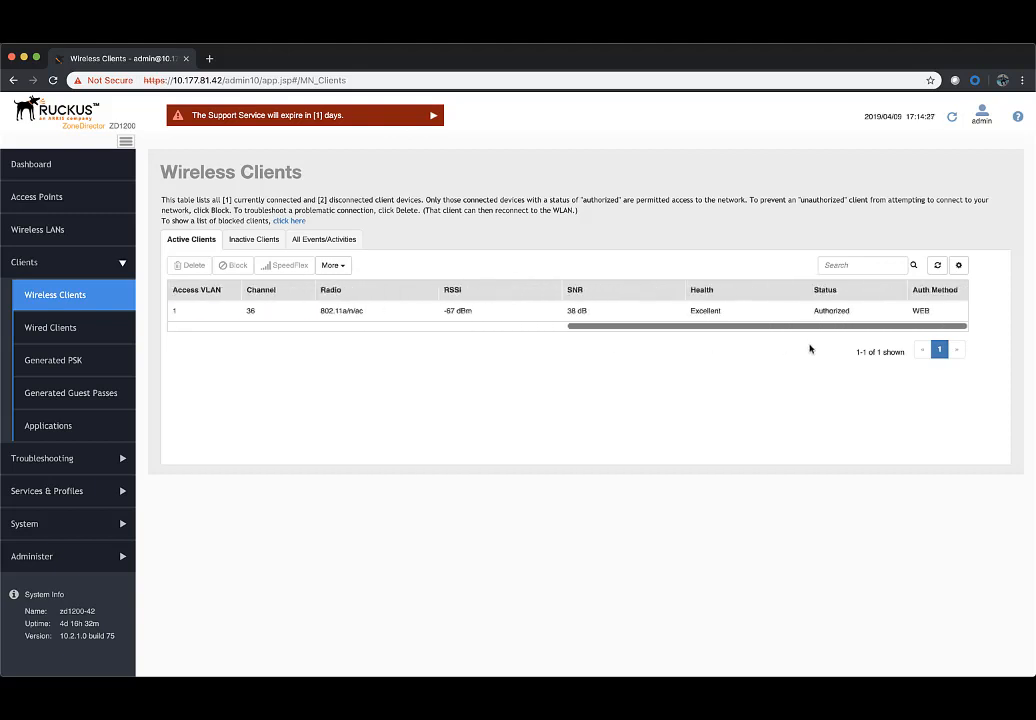